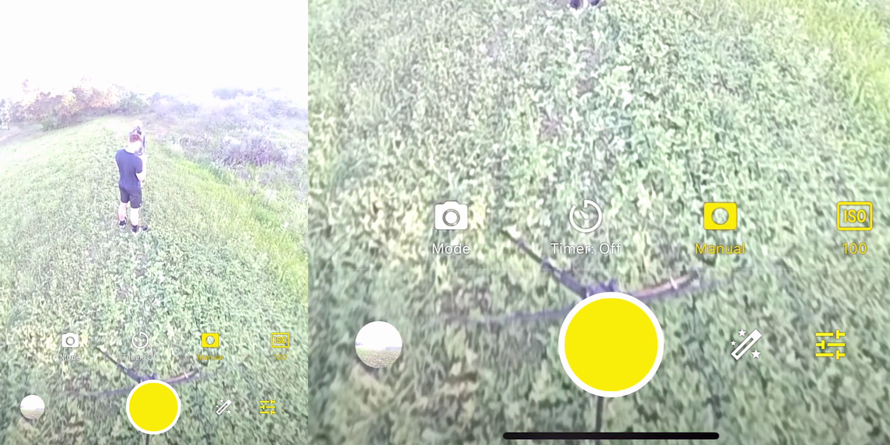
# Step the shutter from 1/120s and 1/500s to 1/8000s at ISO 100, then capture the darkest shot
pyautogui.hscroll(1, 589, 227)
pyautogui.hscroll(2, 598, 228)
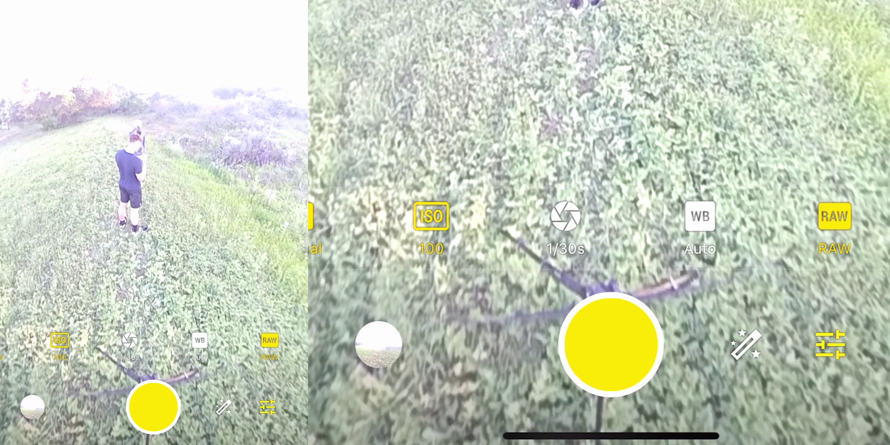
pyautogui.click(564, 214)
pyautogui.hscroll(-4, 598, 227)
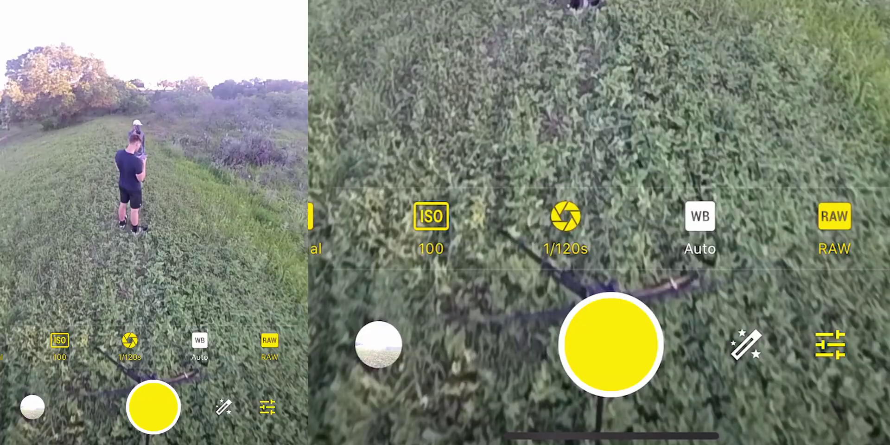
pyautogui.click(566, 214)
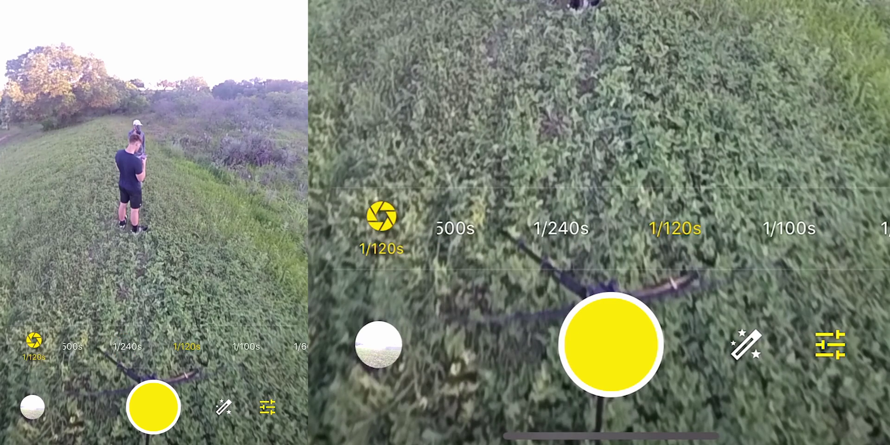
pyautogui.hscroll(-2, 598, 227)
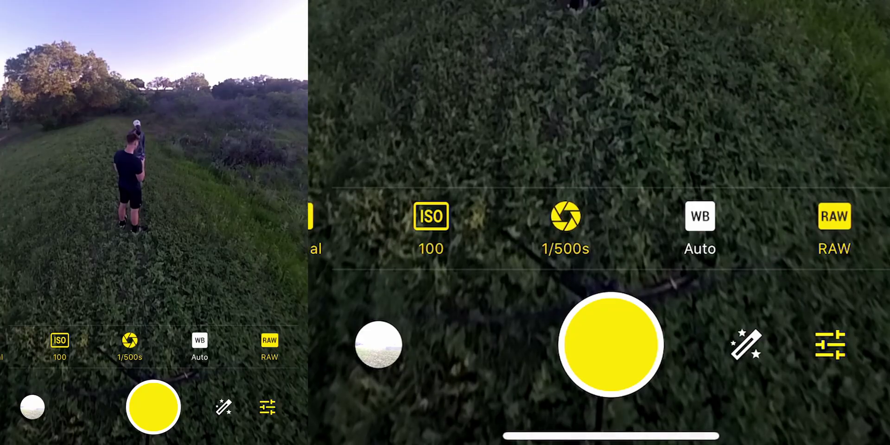
pyautogui.click(564, 215)
pyautogui.hscroll(-2, 598, 227)
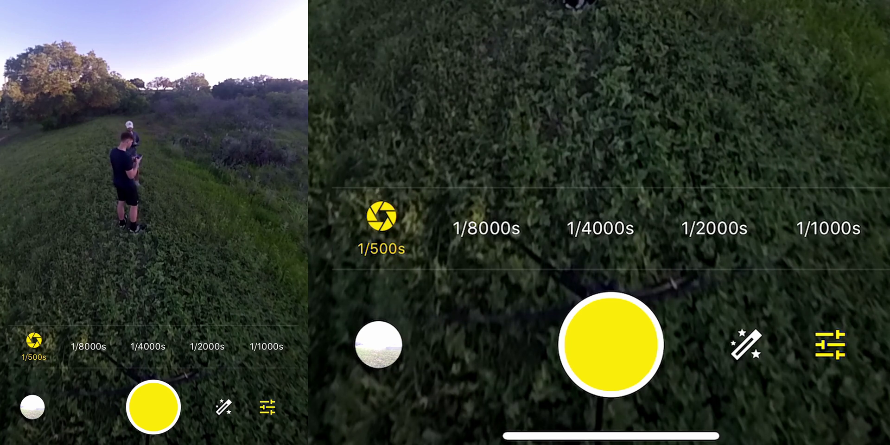
pyautogui.click(487, 228)
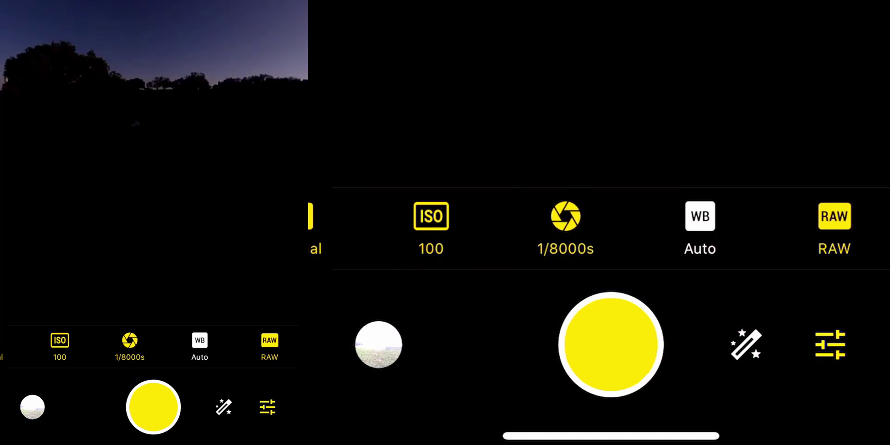
pyautogui.click(611, 344)
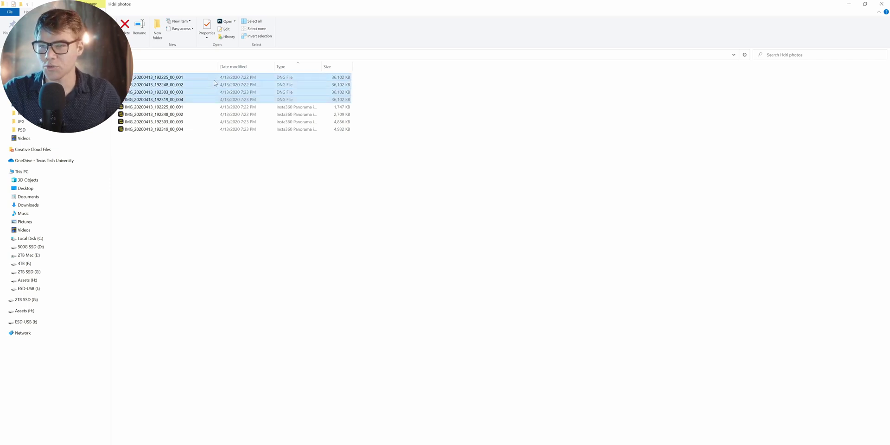
# Select the four DNG files in Hdri photos and launch Insta360 Studio 2019 by searching 'ins'
pyautogui.moveTo(157, 147); pyautogui.dragTo(163, 108)
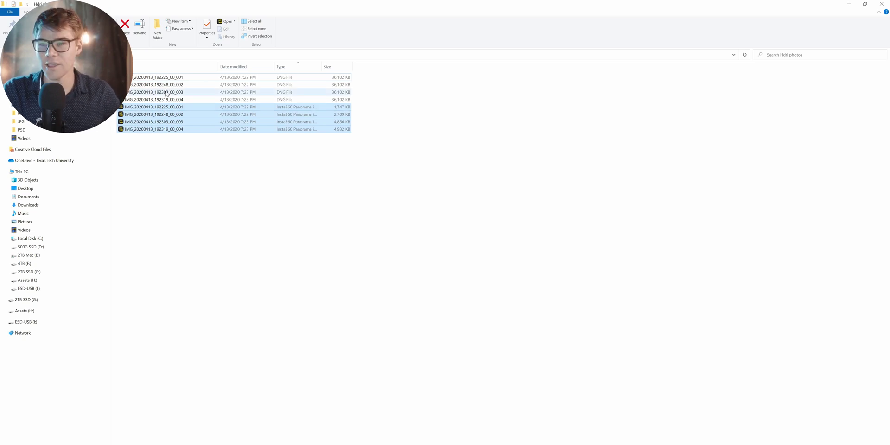
pyautogui.moveTo(168, 107); pyautogui.dragTo(174, 80)
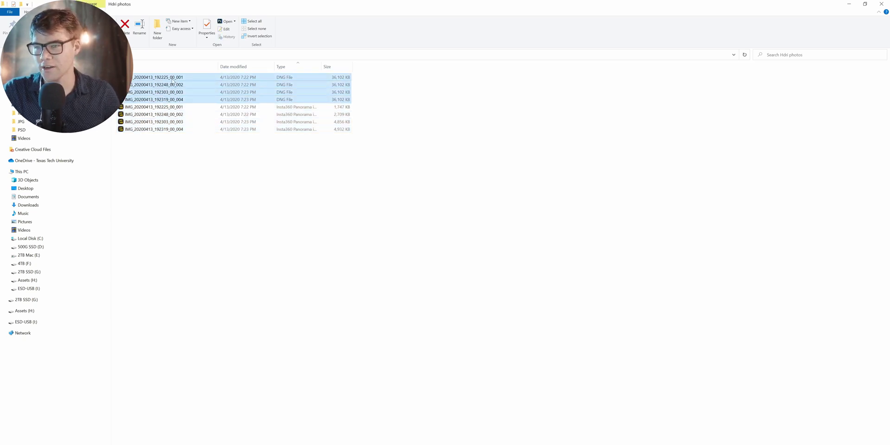
pyautogui.press('super+s')
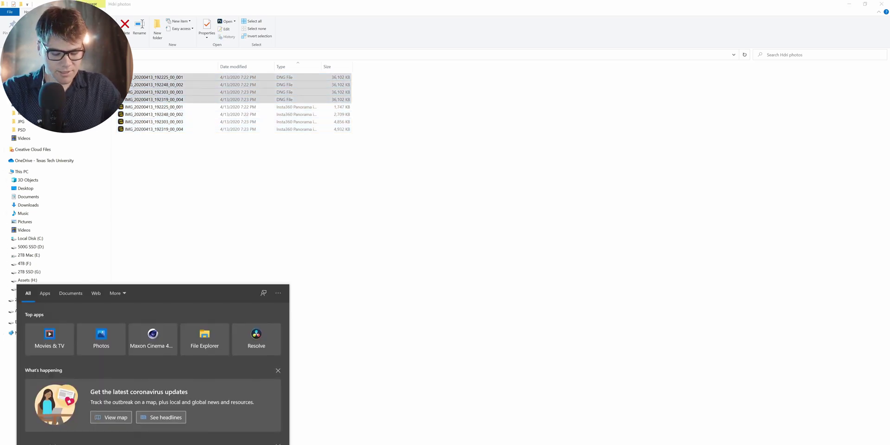
pyautogui.write('ins')
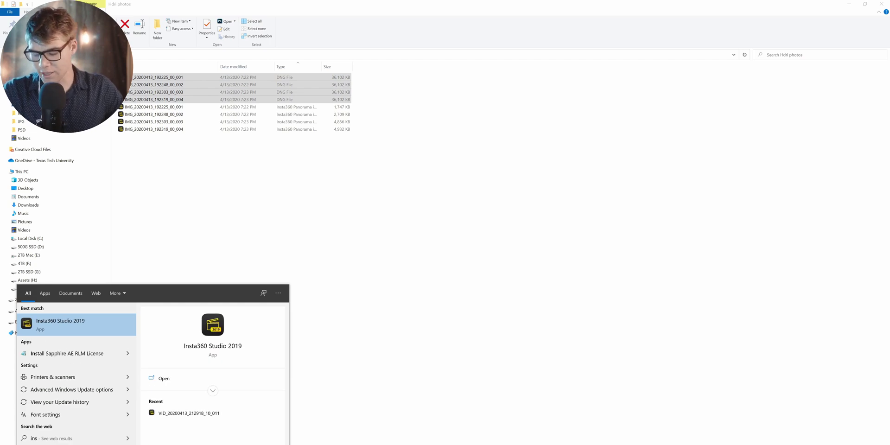
pyautogui.press('Return')
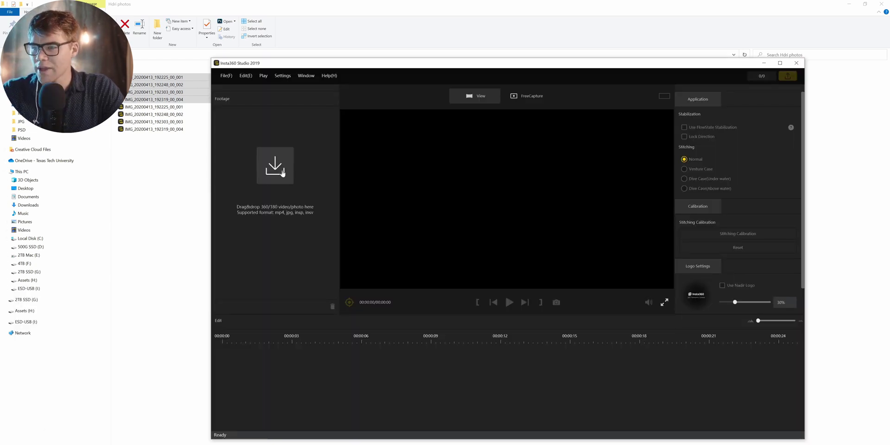
# Import the four DNG panoramas from the HDRI folder into Insta360 Studio 2019
pyautogui.click(281, 172)
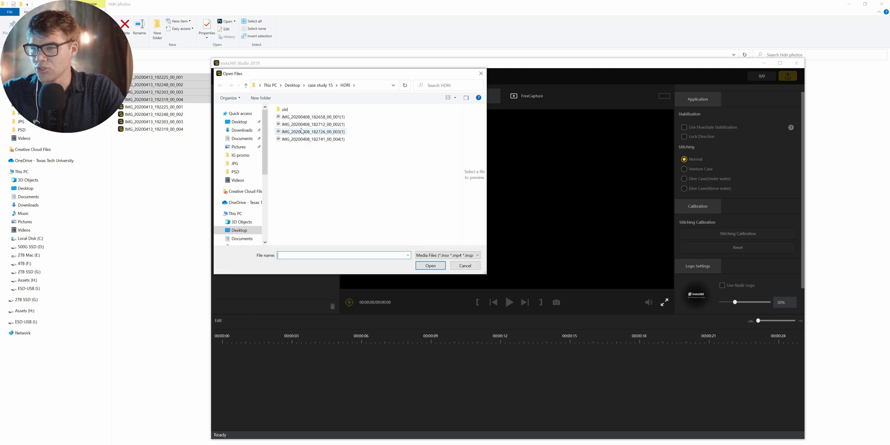
pyautogui.moveTo(315, 164)
pyautogui.mouseDown()
pyautogui.moveTo(316, 108)
pyautogui.moveTo(315, 164)
pyautogui.mouseUp()
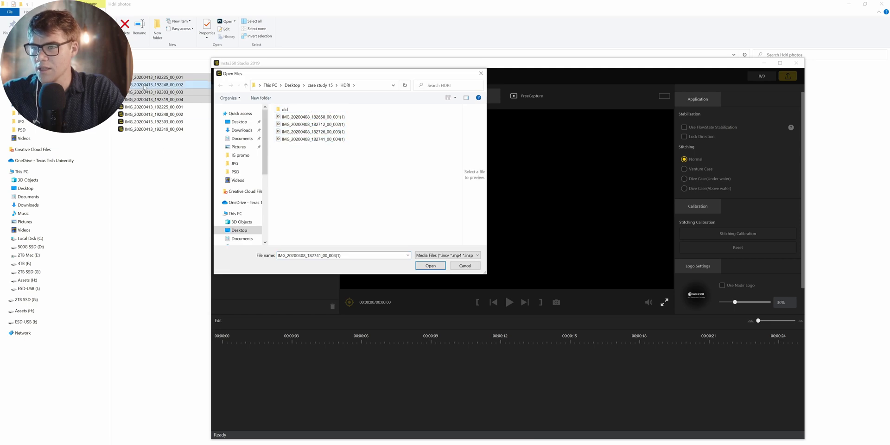
pyautogui.moveTo(144, 88); pyautogui.dragTo(324, 186)
pyautogui.click(427, 267)
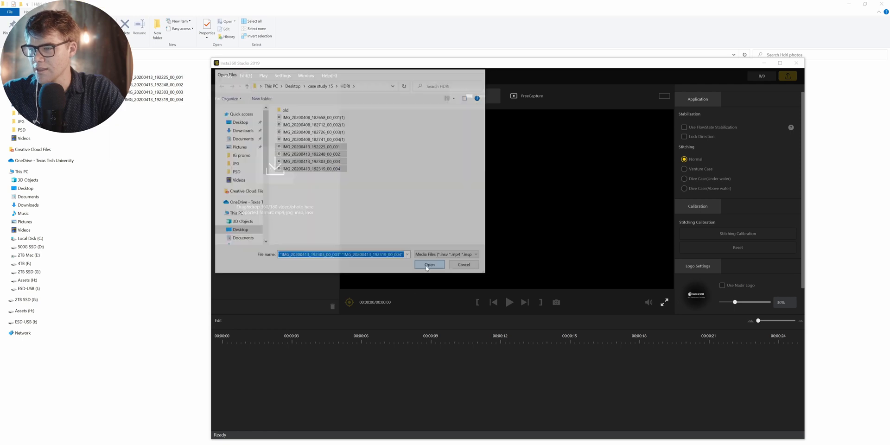
# Preview the 003, 004 and darkest 001 panoramas in turn
pyautogui.moveTo(381, 64); pyautogui.dragTo(260, 51)
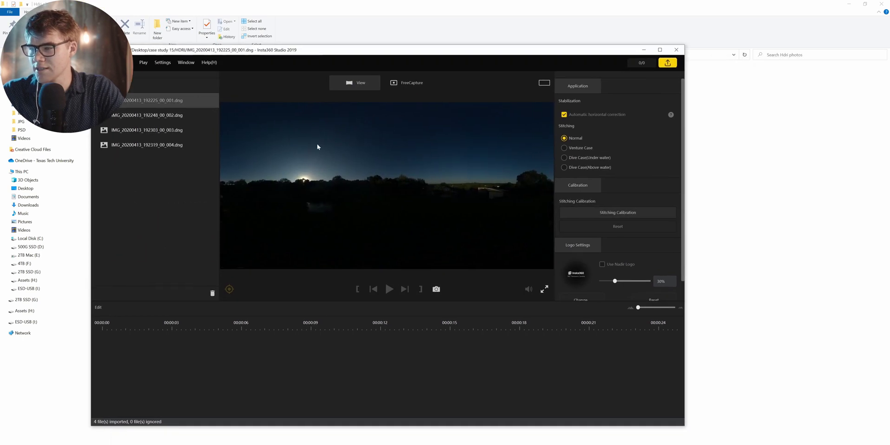
pyautogui.click(158, 126)
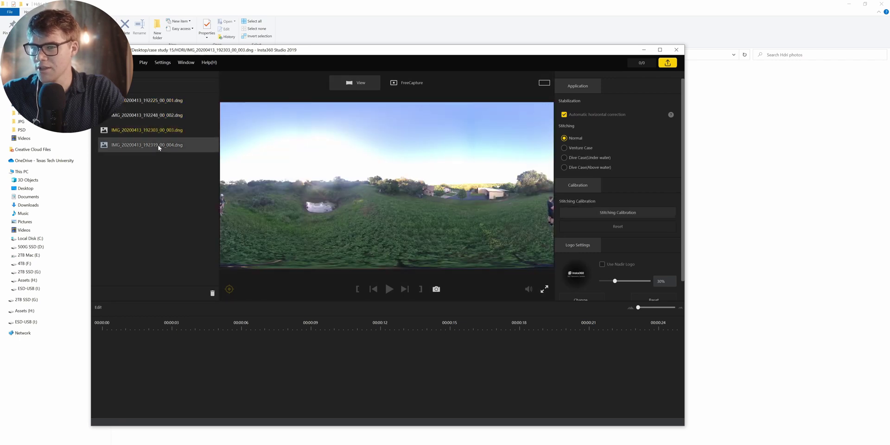
pyautogui.click(159, 144)
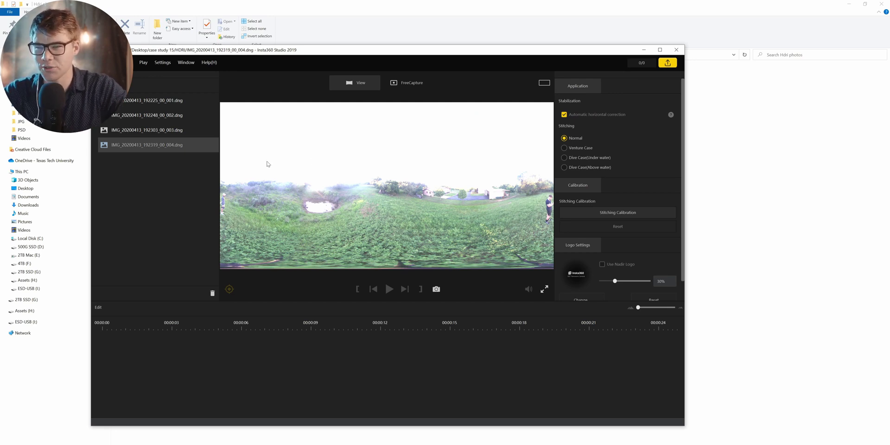
pyautogui.click(149, 103)
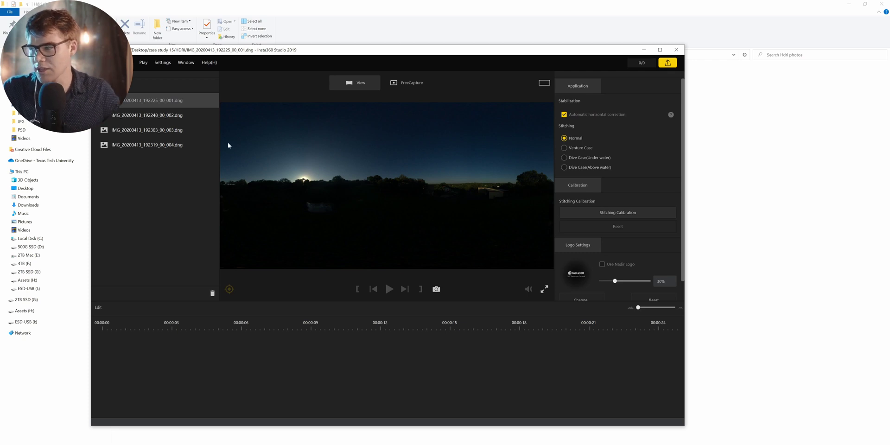
# Open batch export for all four panoramas at original resolution, keeping the HDRI folder as destination
pyautogui.keyDown('shift'); pyautogui.click(208, 145); pyautogui.keyUp('shift')
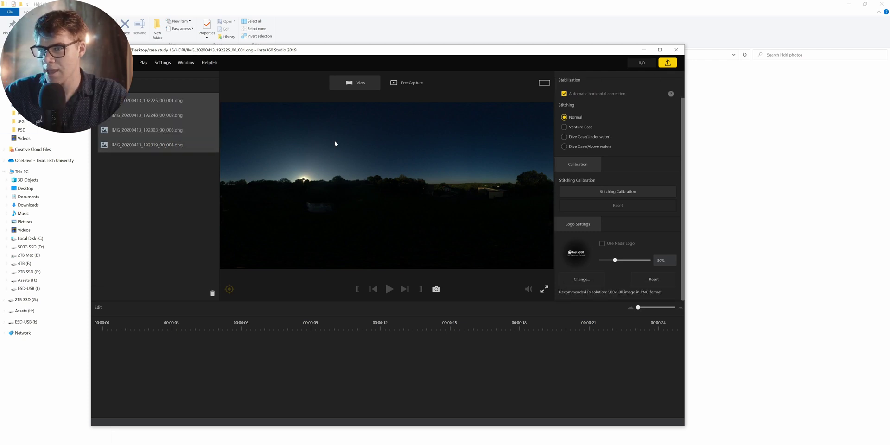
pyautogui.click(667, 63)
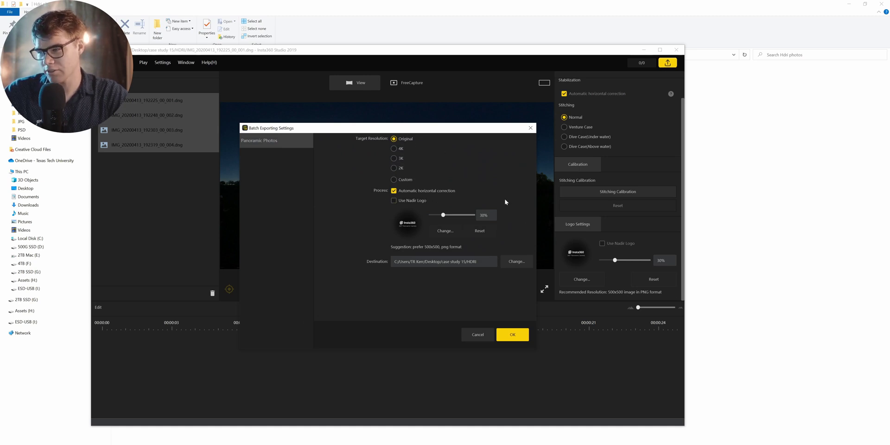
pyautogui.click(516, 262)
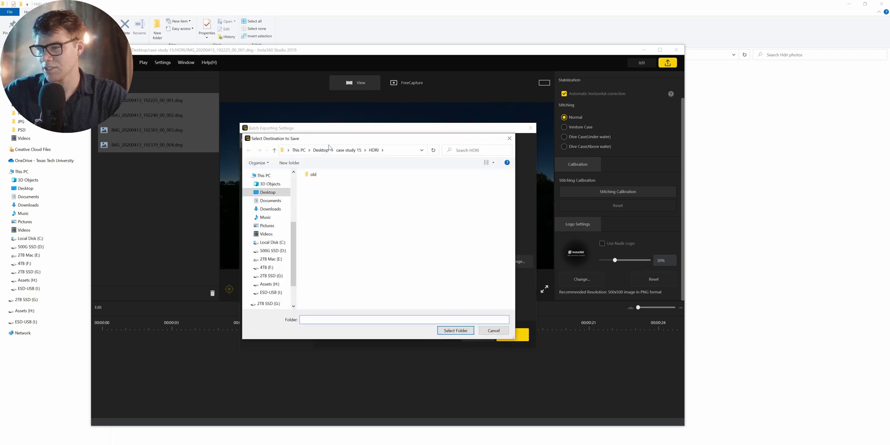
pyautogui.moveTo(337, 143); pyautogui.dragTo(156, 145)
pyautogui.press('Escape')
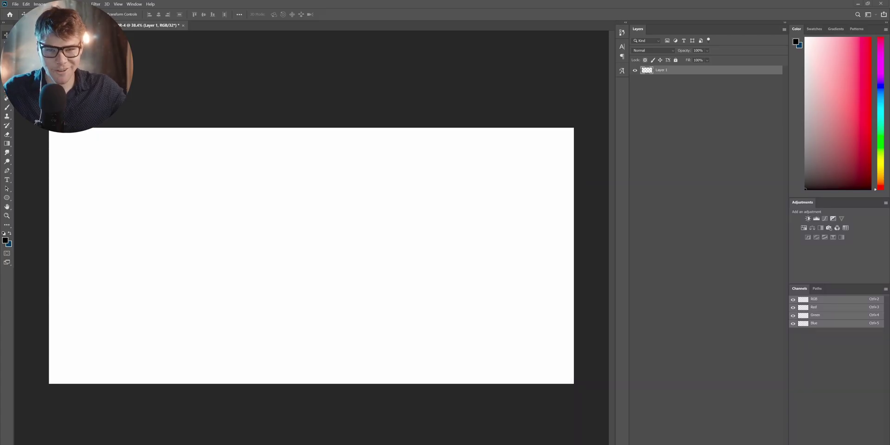
# Add the four IMG_20200413 DNG exposures to Merge to HDR Pro and run the merge
pyautogui.click(16, 4)
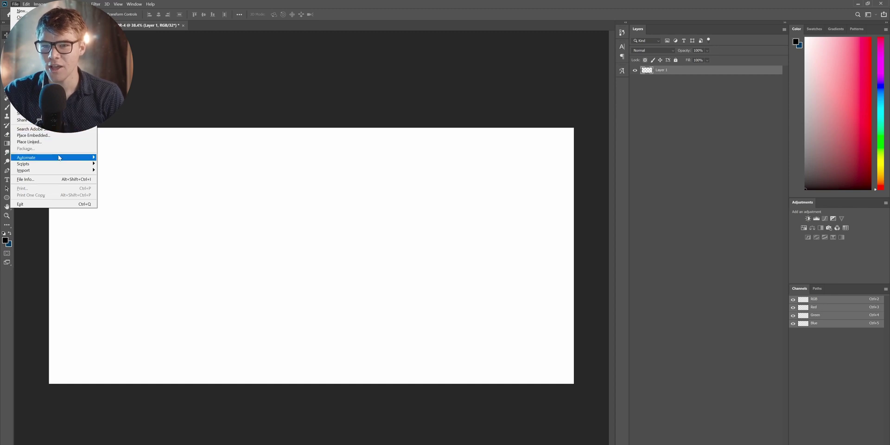
pyautogui.moveTo(69, 157)
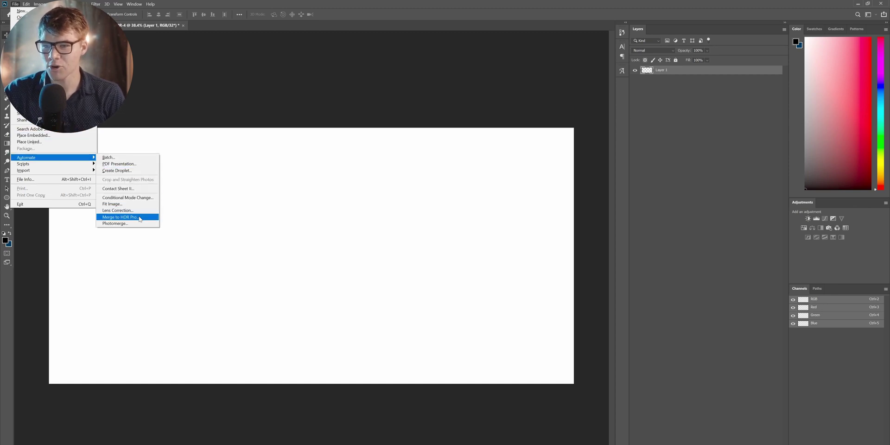
pyautogui.click(140, 219)
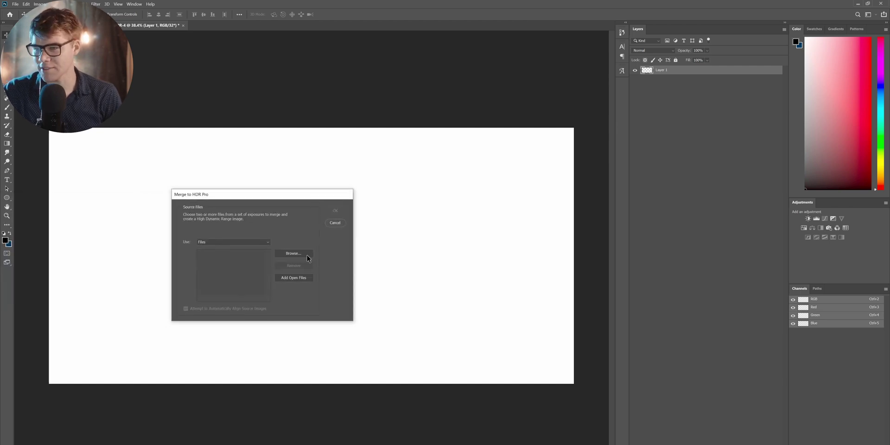
pyautogui.click(307, 256)
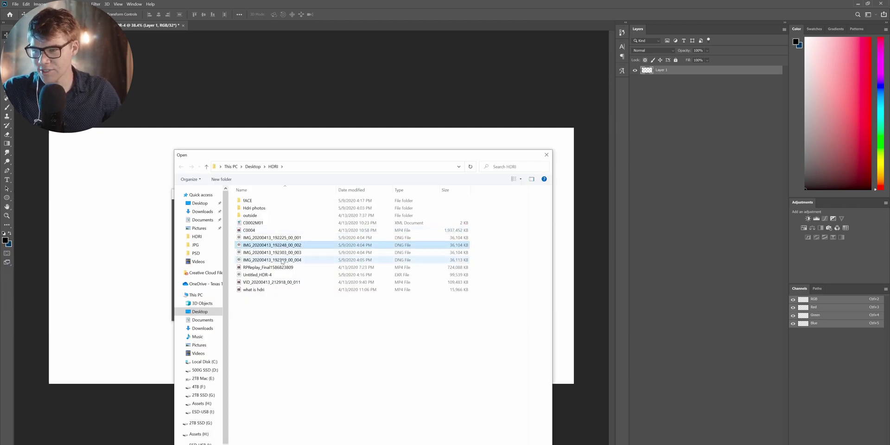
pyautogui.click(283, 239)
pyautogui.keyDown('shift'); pyautogui.click(284, 260); pyautogui.keyUp('shift')
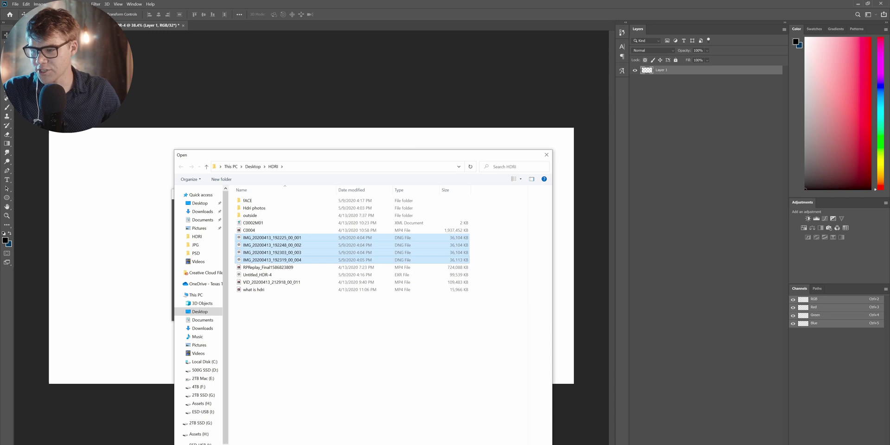
pyautogui.press('Return')
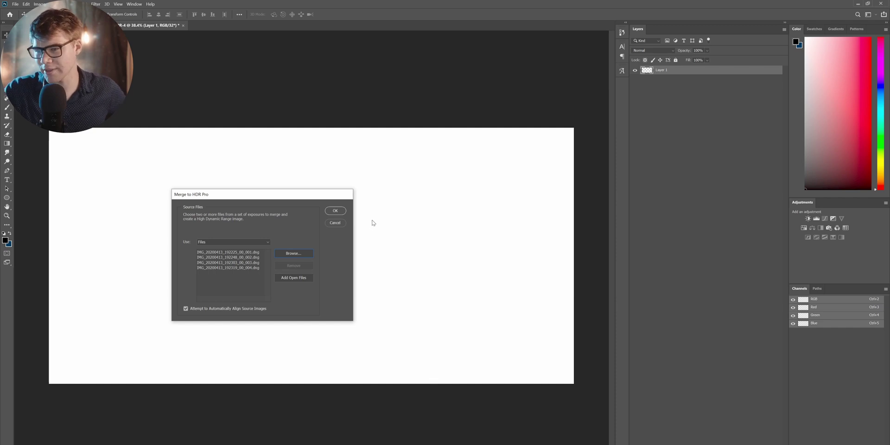
pyautogui.click(334, 211)
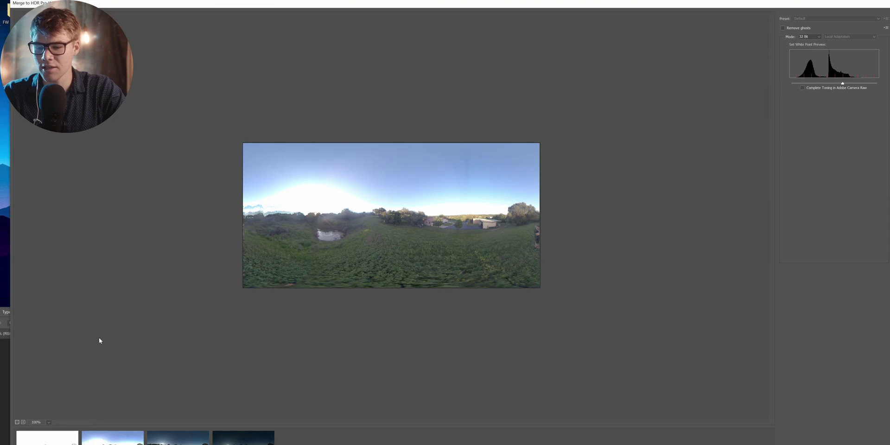
# Keep Mode at 32 Bit and tick Remove ghosts for the merged panorama
pyautogui.moveTo(170, 4); pyautogui.dragTo(174, 2)
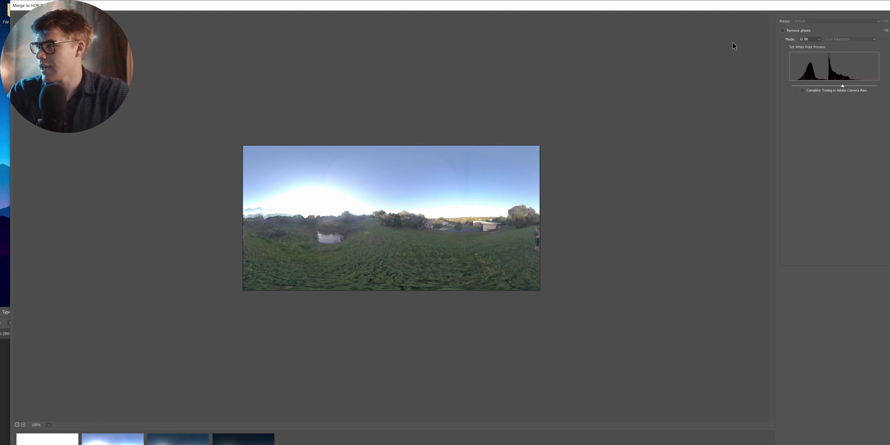
pyautogui.click(784, 31)
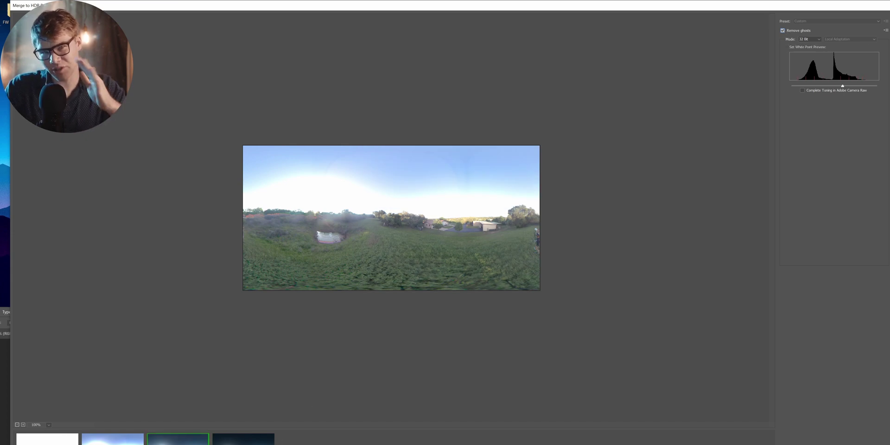
pyautogui.rightClick(735, 43)
pyautogui.click(520, 171)
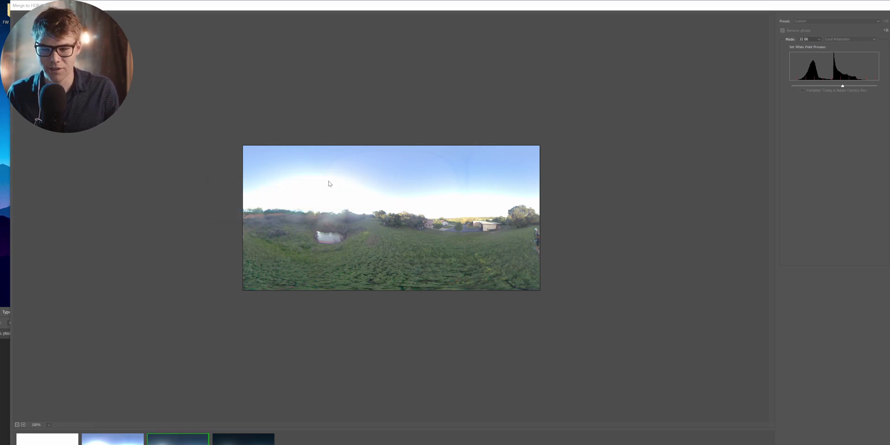
# Open the merge as Untitled_HDR-6, inspect the pond up close and dismiss the Background layer warning
pyautogui.press('Return')
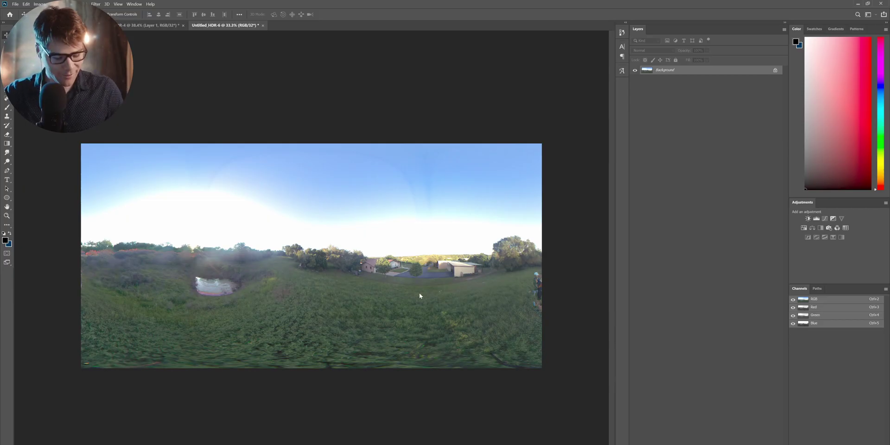
pyautogui.hotkey('ctrl', '+')
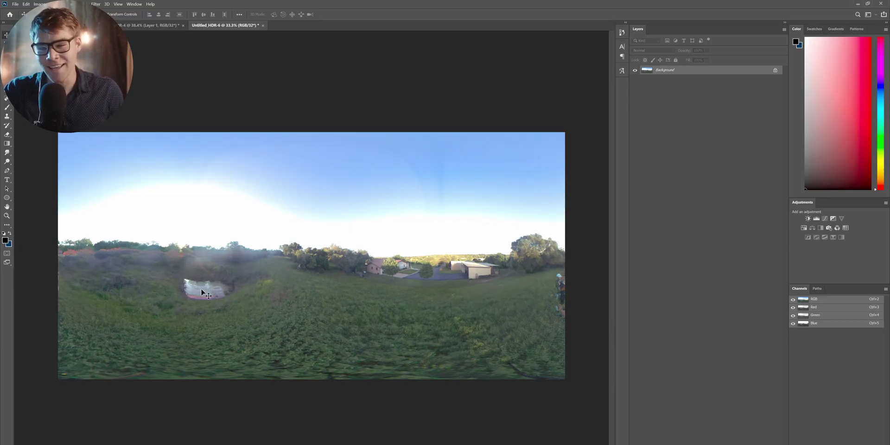
pyautogui.scroll(2, 196, 287)
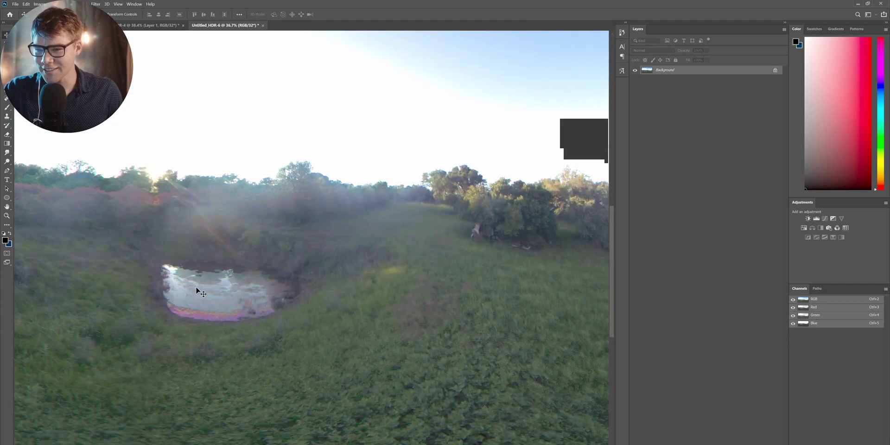
pyautogui.scroll(1, 194, 263)
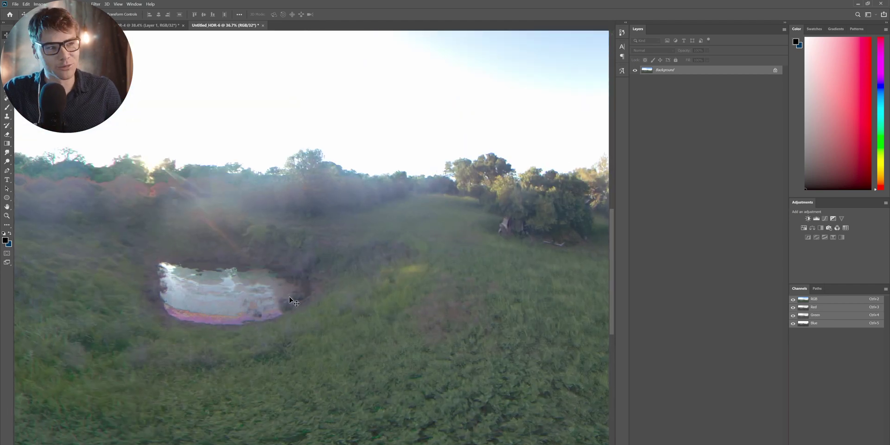
pyautogui.moveTo(178, 235); pyautogui.dragTo(171, 224)
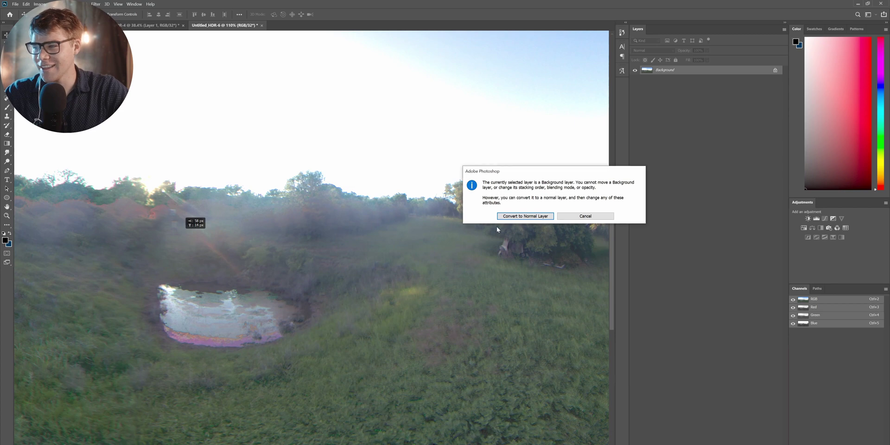
pyautogui.click(569, 217)
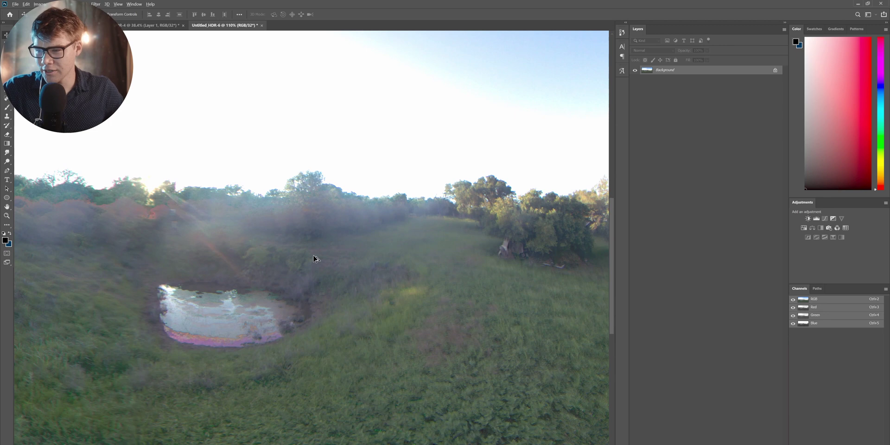
pyautogui.scroll(-3, 312, 258)
pyautogui.scroll(-5, 314, 259)
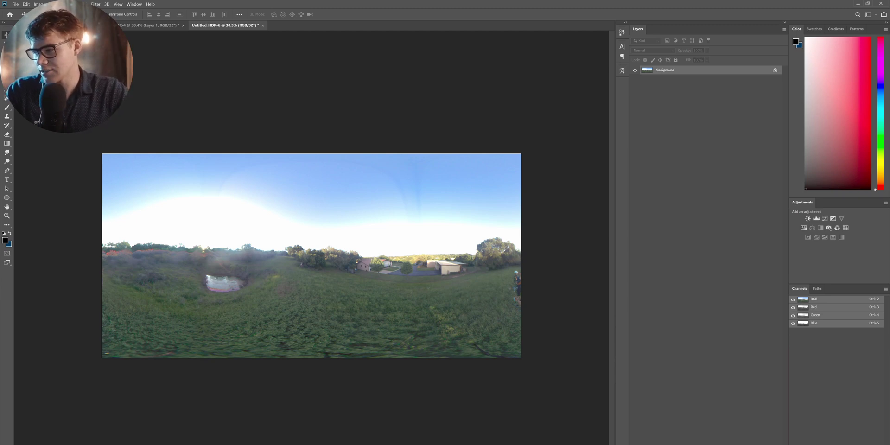
# Add an Exposure adjustment layer at -6.00 and zoom in on the sun detail
pyautogui.click(745, 443)
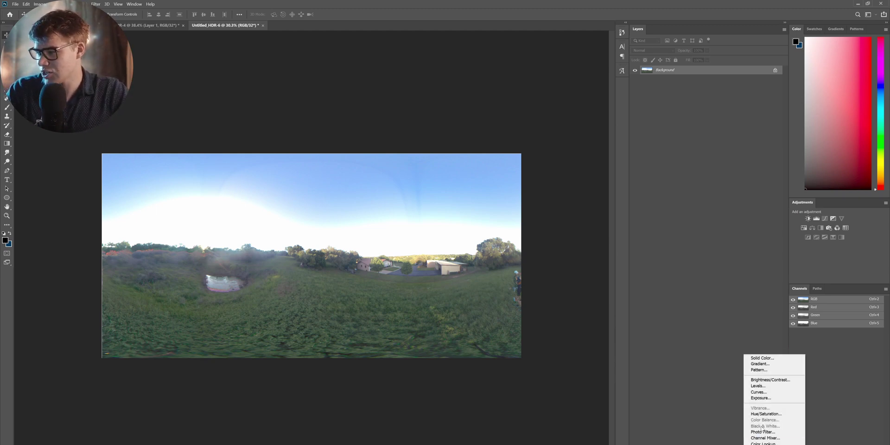
pyautogui.click(761, 398)
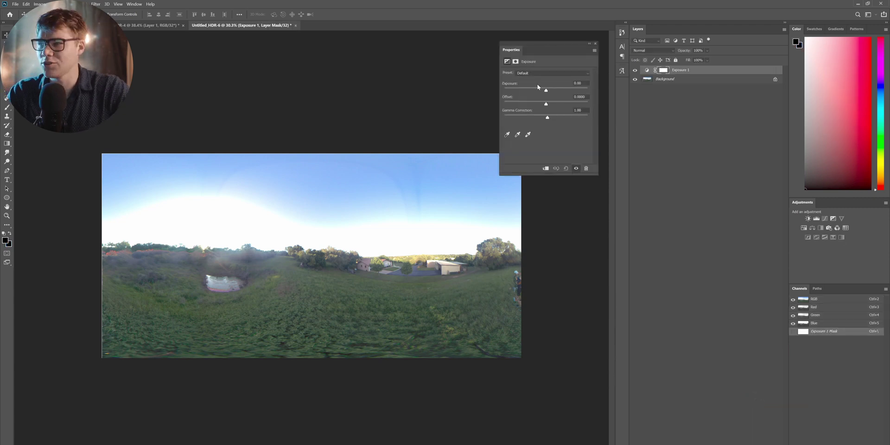
pyautogui.moveTo(537, 89); pyautogui.dragTo(520, 88)
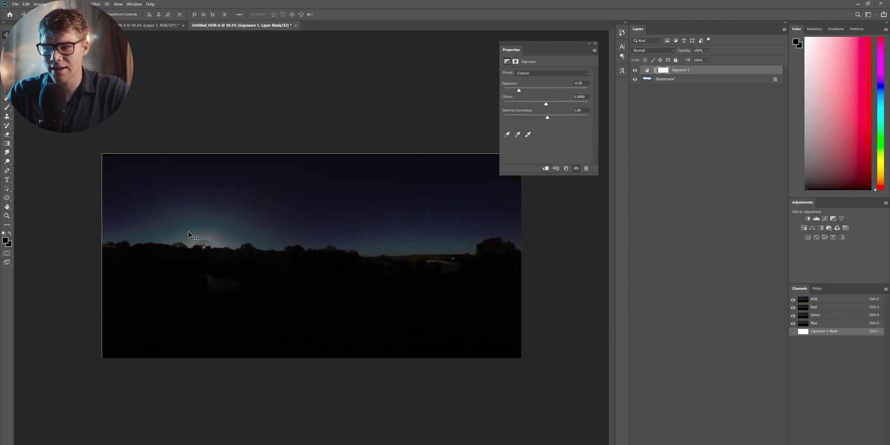
pyautogui.scroll(2, 204, 255)
pyautogui.scroll(6, 148, 248)
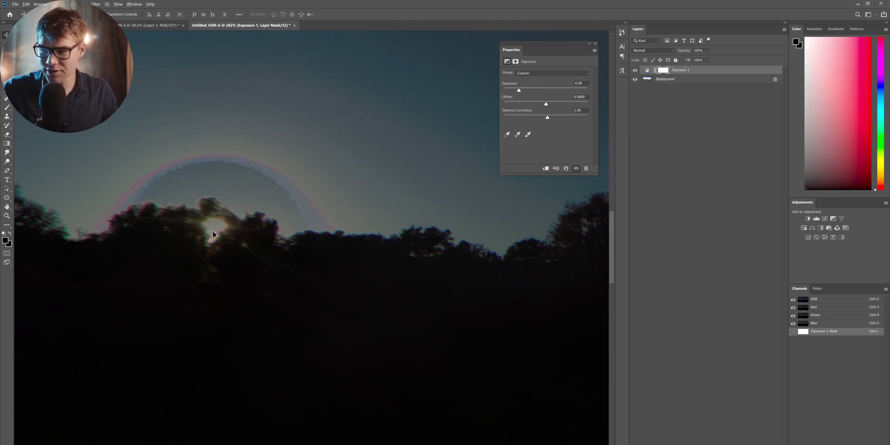
pyautogui.scroll(-4, 214, 231)
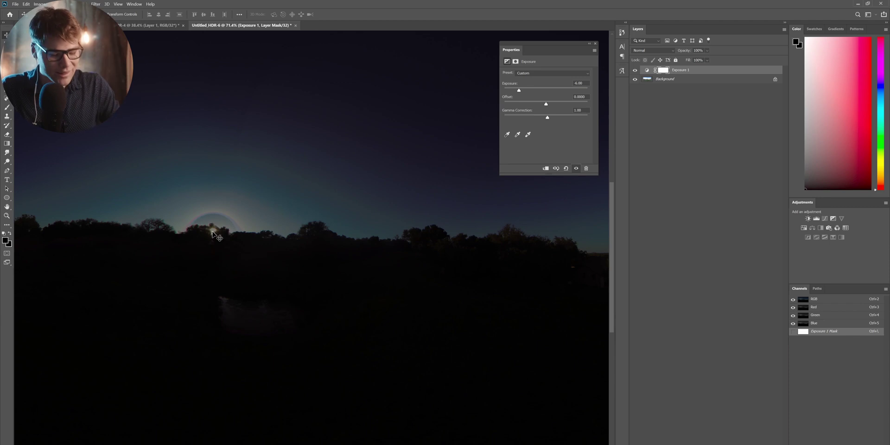
pyautogui.scroll(-4, 215, 232)
pyautogui.scroll(1, 324, 185)
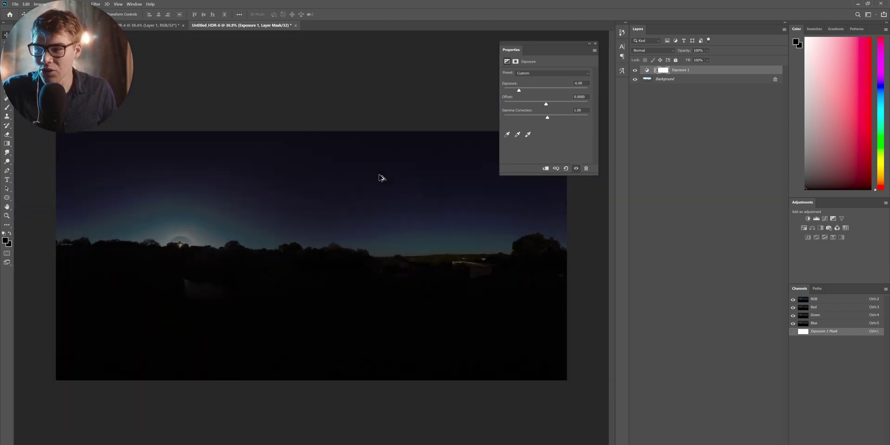
# Try the Exposure 1 layer at +2.44 and -4.00, then return it to 0.00
pyautogui.moveTo(519, 91); pyautogui.dragTo(562, 94)
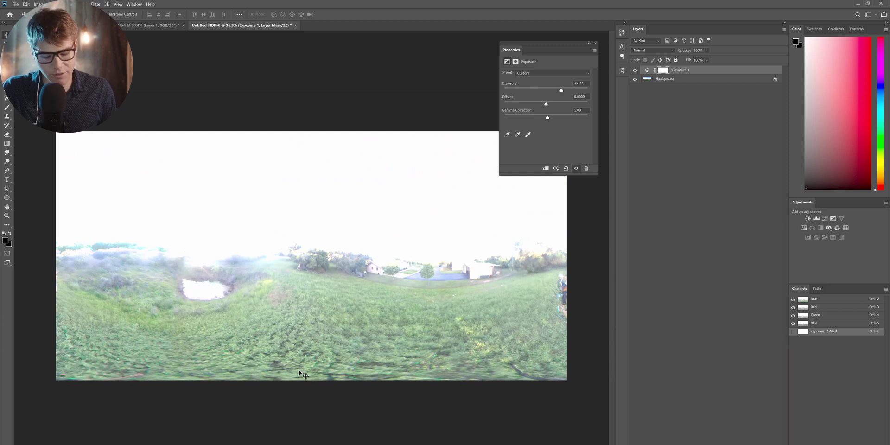
pyautogui.scroll(7, 284, 342)
pyautogui.scroll(3, 284, 343)
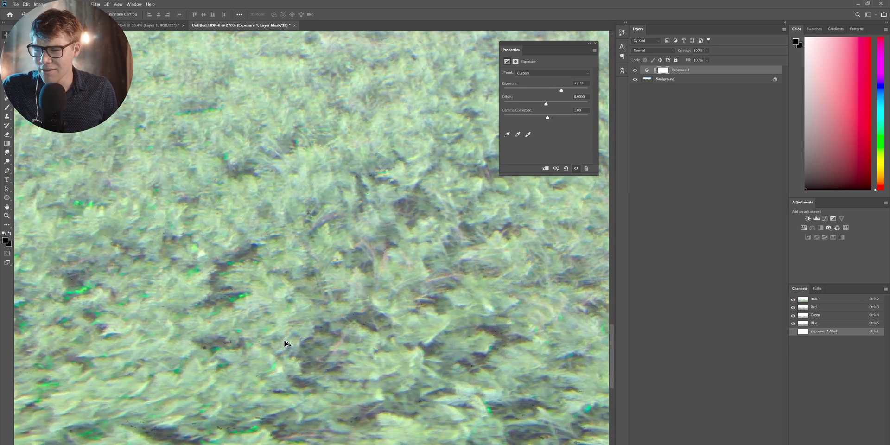
pyautogui.scroll(3, 285, 343)
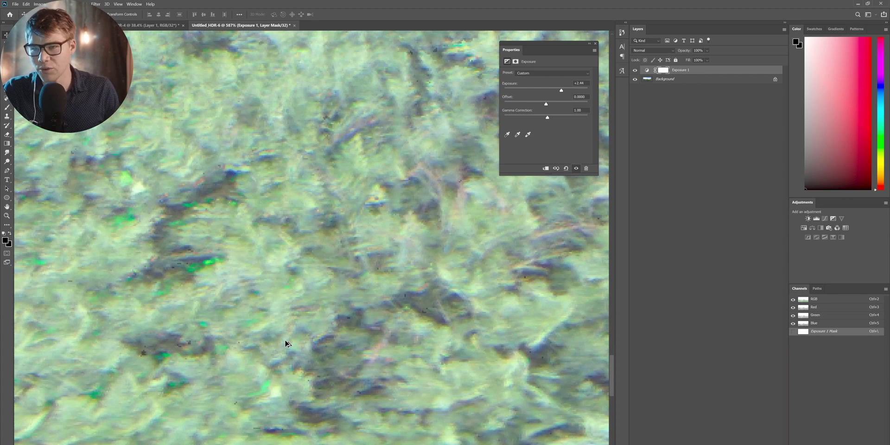
pyautogui.scroll(-1, 287, 342)
pyautogui.scroll(1, 278, 334)
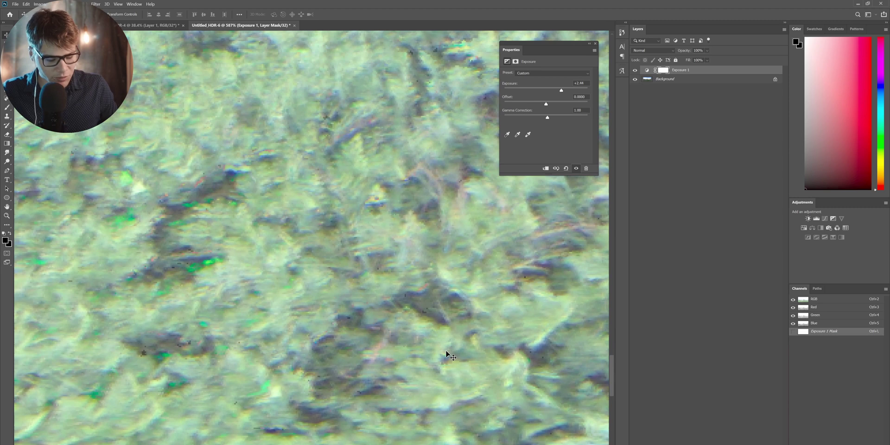
pyautogui.scroll(-10, 446, 351)
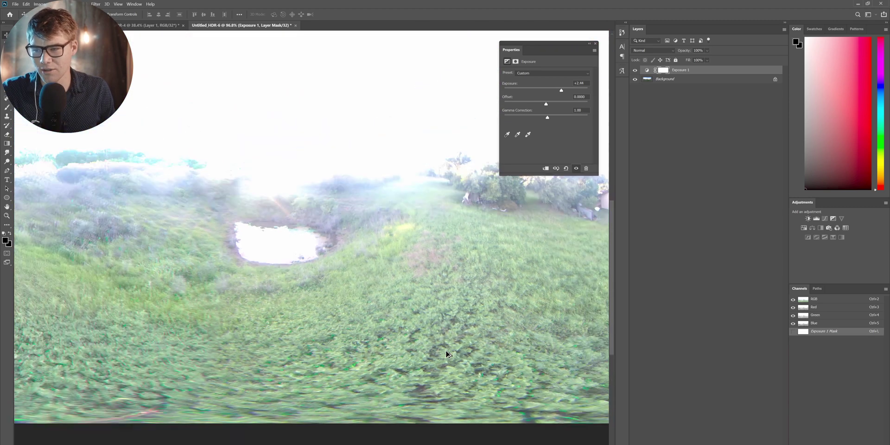
pyautogui.scroll(-2, 447, 354)
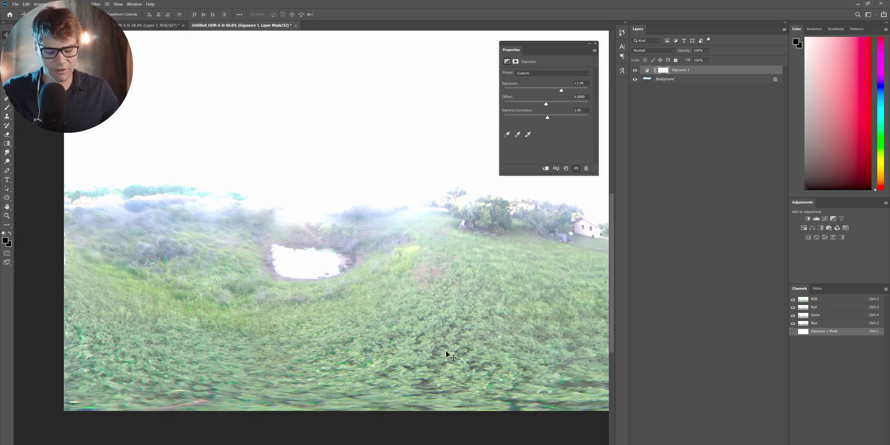
pyautogui.scroll(-3, 446, 351)
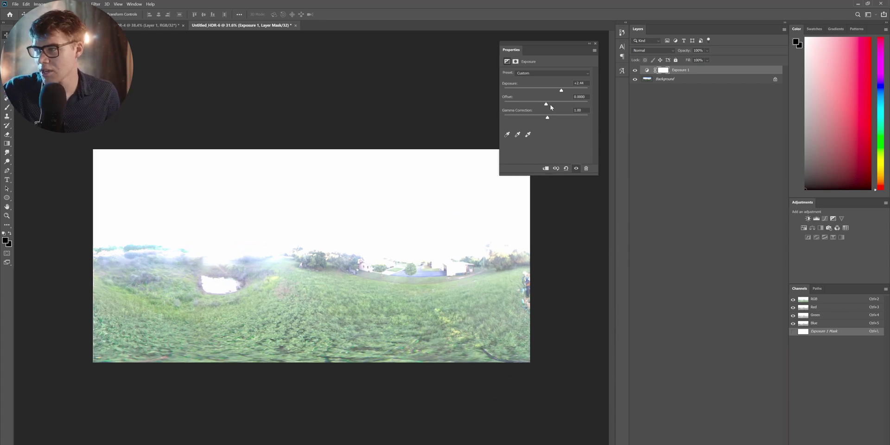
pyautogui.moveTo(562, 91); pyautogui.dragTo(522, 93)
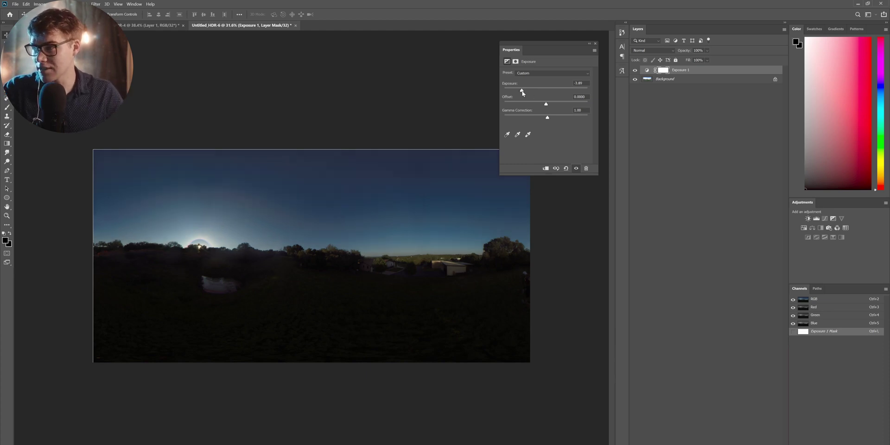
pyautogui.moveTo(521, 91); pyautogui.dragTo(547, 94)
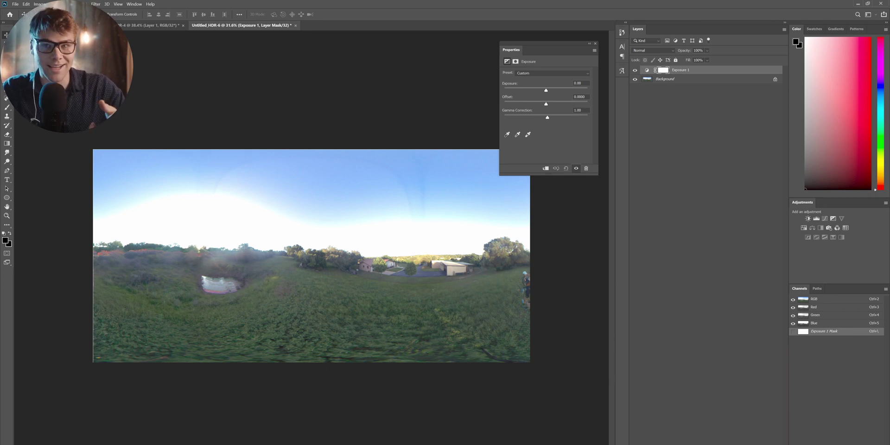
pyautogui.click(15, 4)
pyautogui.click(42, 116)
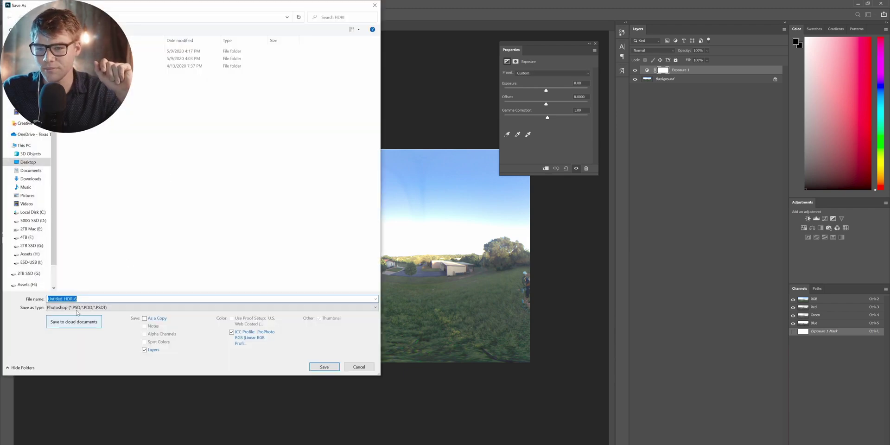
pyautogui.click(77, 308)
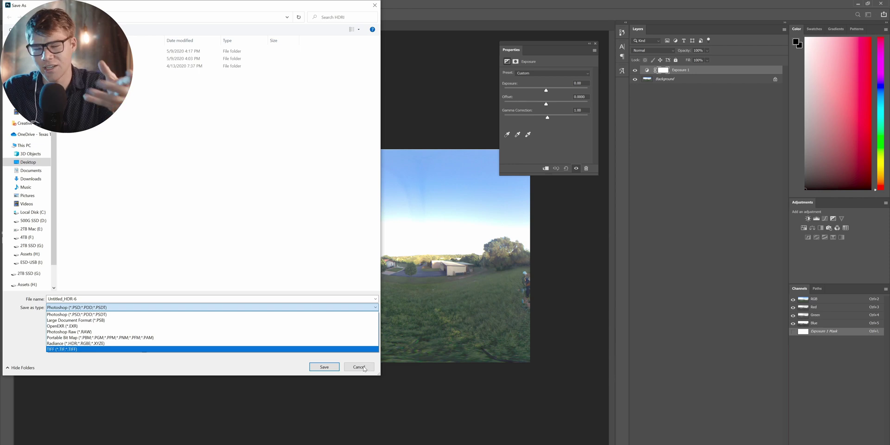
pyautogui.press('Escape')
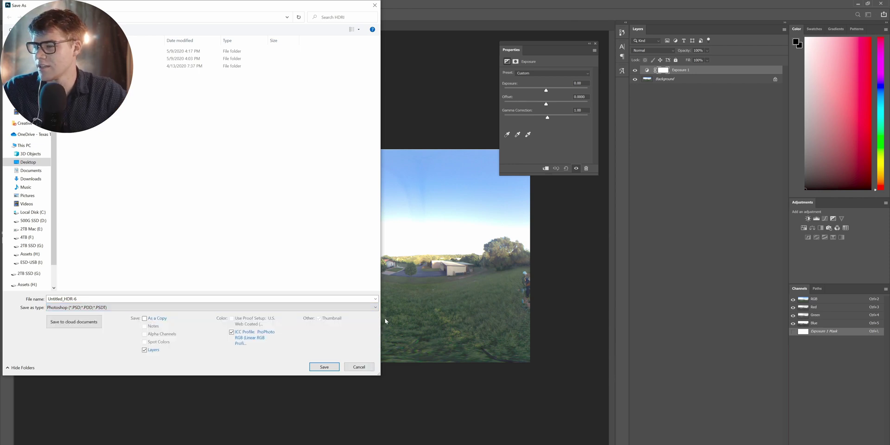
pyautogui.click(359, 367)
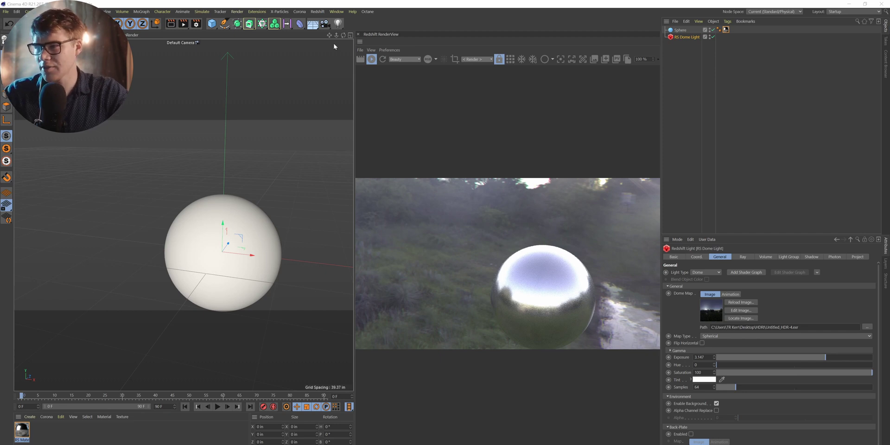
# Move the RS Dome Light exposure from -0.551 to 3.431 while orbiting around the chrome sphere
pyautogui.moveTo(343, 35); pyautogui.dragTo(316, 38)
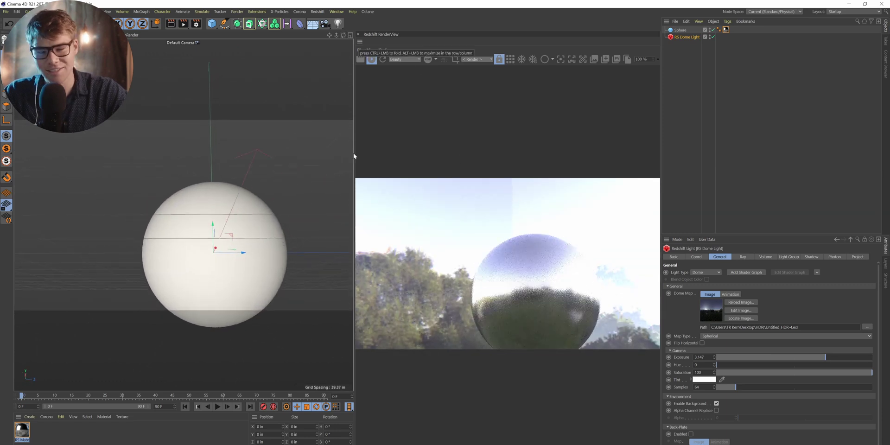
pyautogui.moveTo(335, 35); pyautogui.dragTo(350, 41)
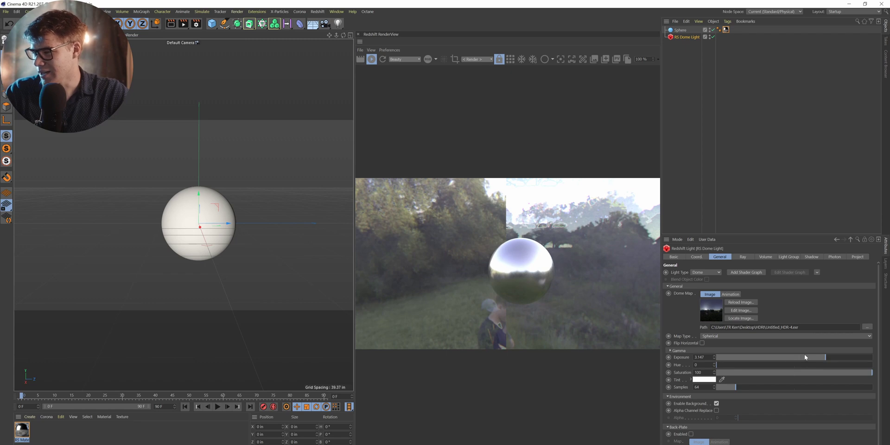
pyautogui.moveTo(783, 361)
pyautogui.mouseDown()
pyautogui.moveTo(716, 361)
pyautogui.moveTo(790, 360)
pyautogui.mouseUp()
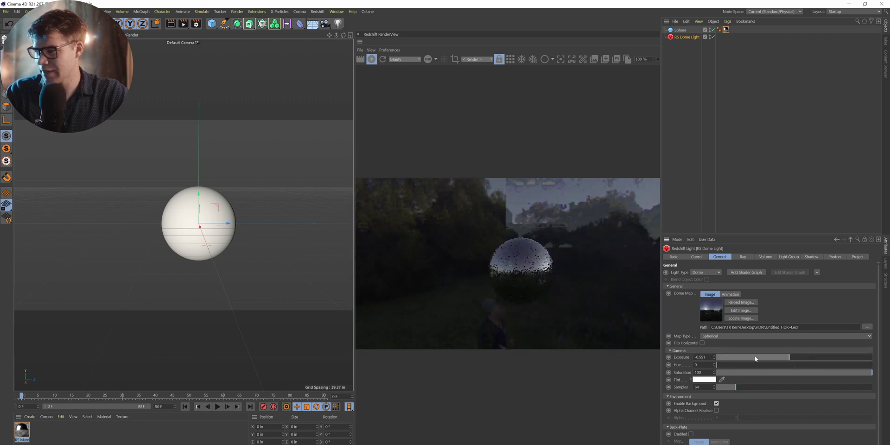
pyautogui.moveTo(812, 357); pyautogui.dragTo(828, 357)
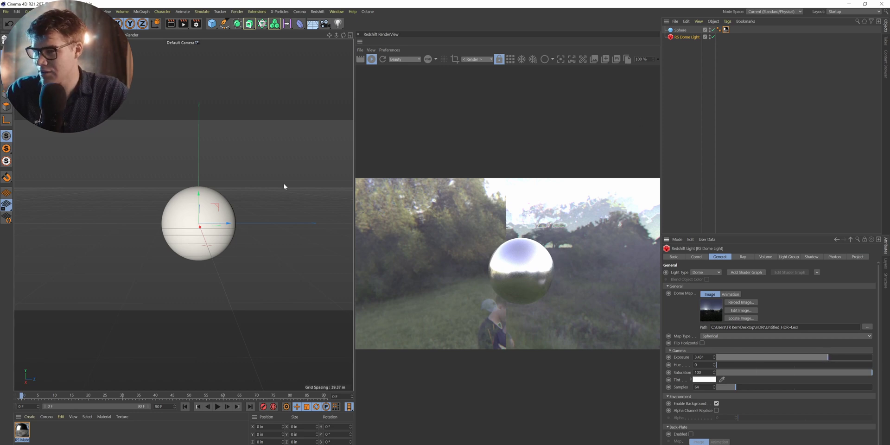
pyautogui.moveTo(343, 35); pyautogui.dragTo(344, 37)
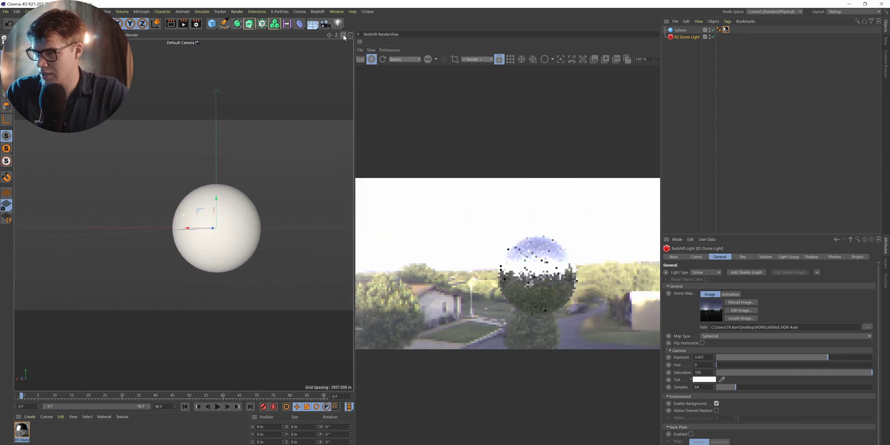
# Enable Alpha Channel Replace on the Redshift dome light, leave Back-Plate off, and set exposure to 1.582
pyautogui.click(716, 410)
pyautogui.scroll(-2, 701, 412)
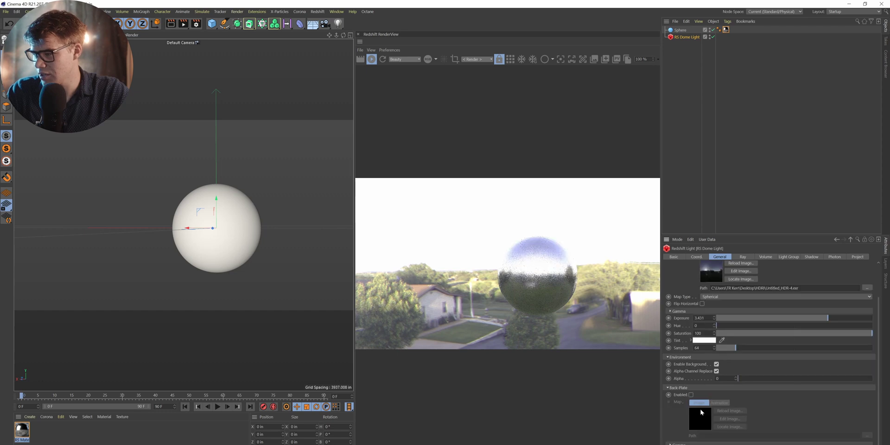
pyautogui.click(690, 394)
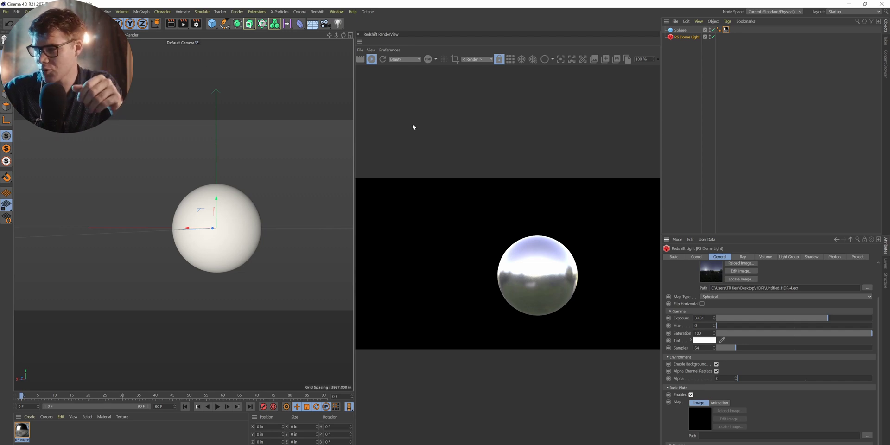
pyautogui.click(691, 395)
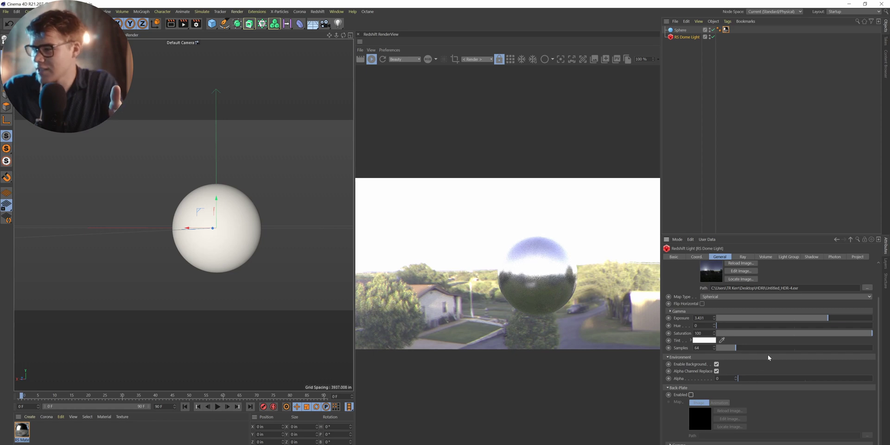
pyautogui.click(810, 318)
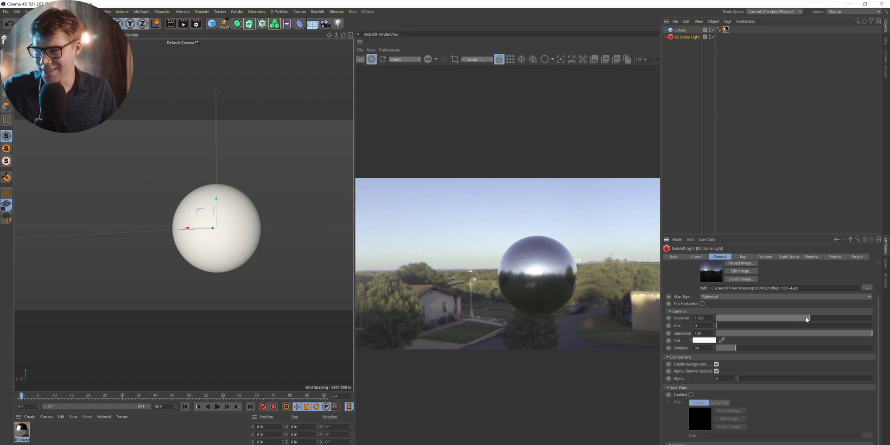
pyautogui.scroll(6, 541, 274)
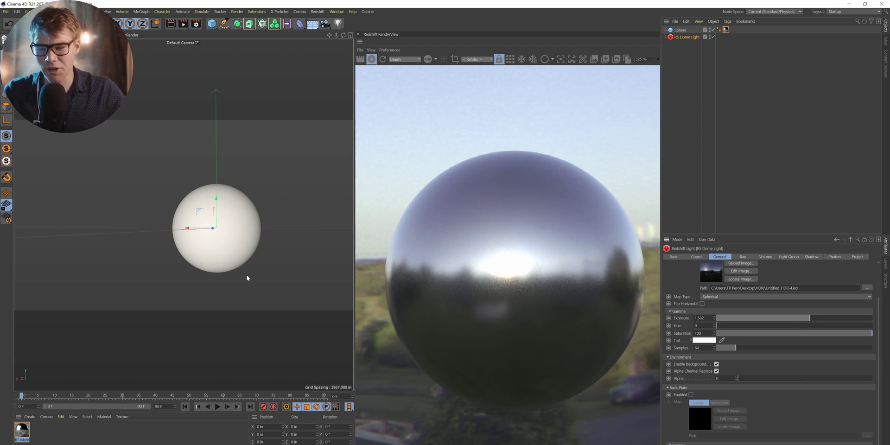
# Zoom the Redshift RenderView out, then back in to about 85%, to frame the chrome sphere render
pyautogui.scroll(-10, 467, 285)
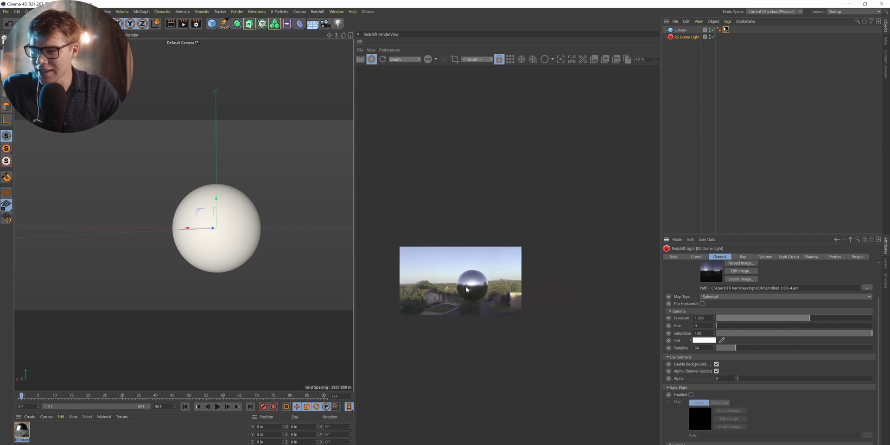
pyautogui.scroll(2, 431, 285)
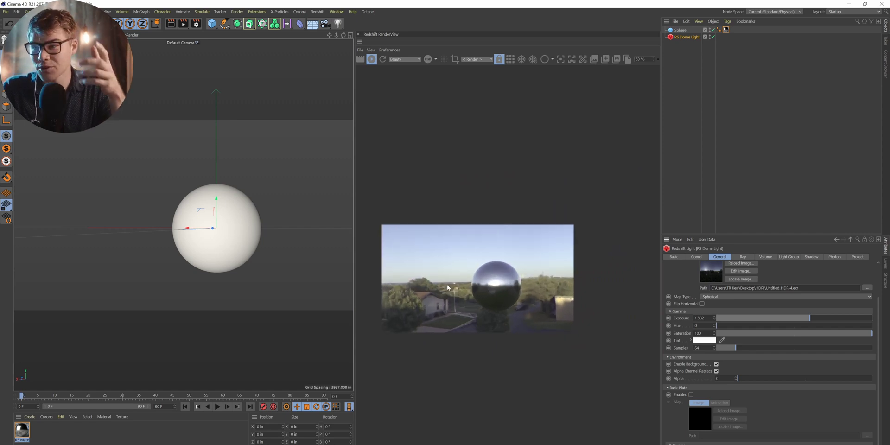
pyautogui.scroll(2, 447, 284)
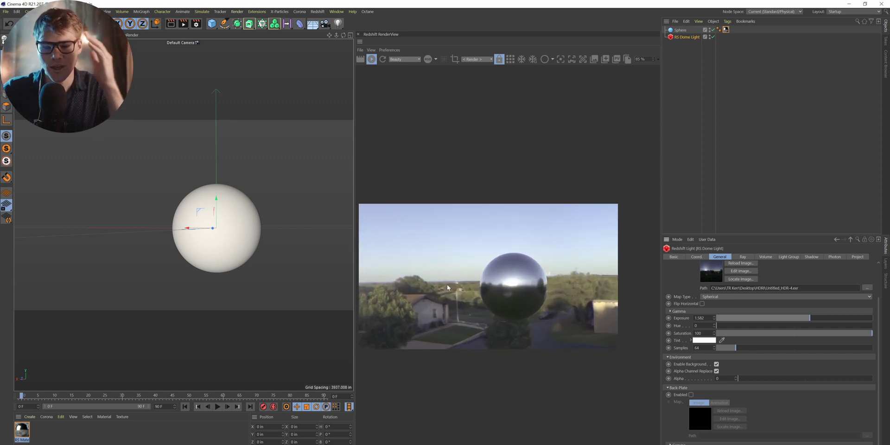